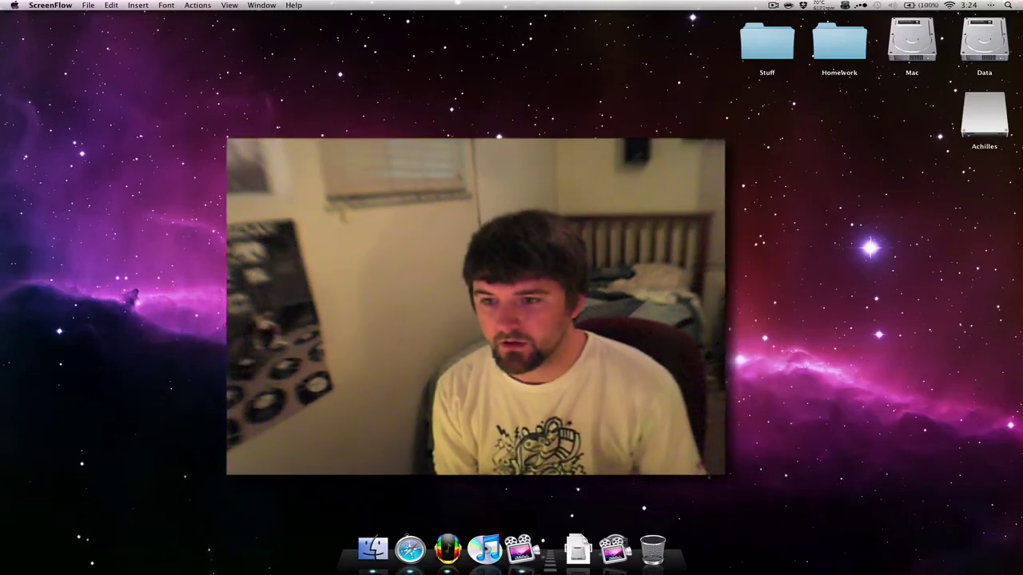
- Launch OmmWriter and allow the downloaded application to open
{"action": "key", "text": "Return"}
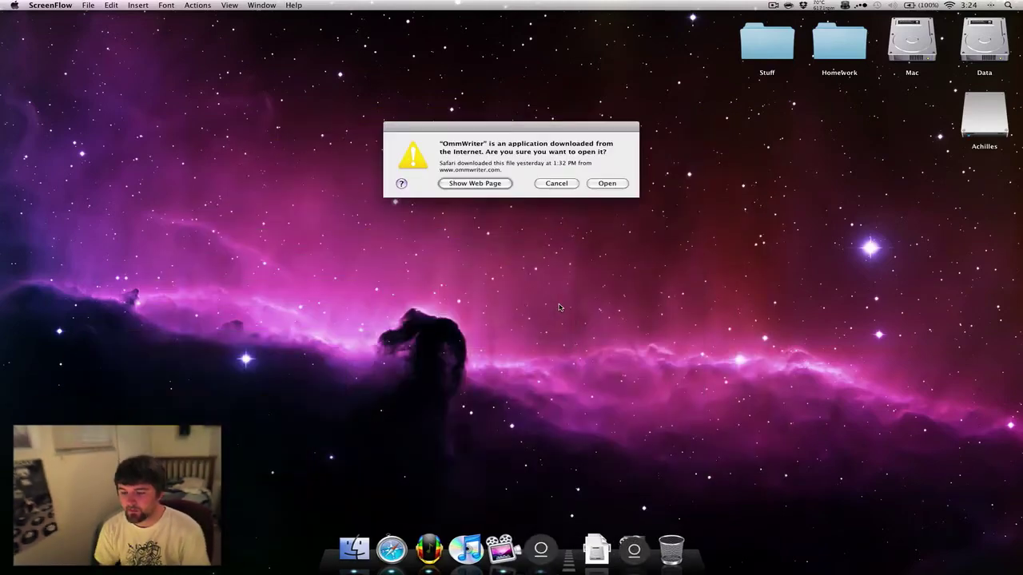
{"action": "left_click", "coordinate": [607, 183]}
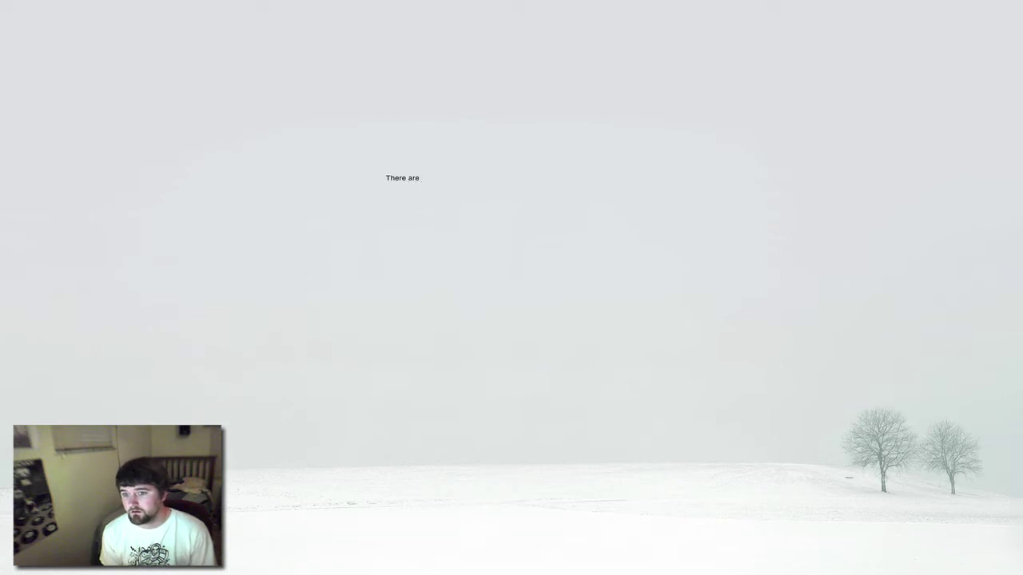
- Write "There are 2 different types of Mac users. Those who use windows and those who dont." on the blank page
{"action": "type", "text": "2 different"}
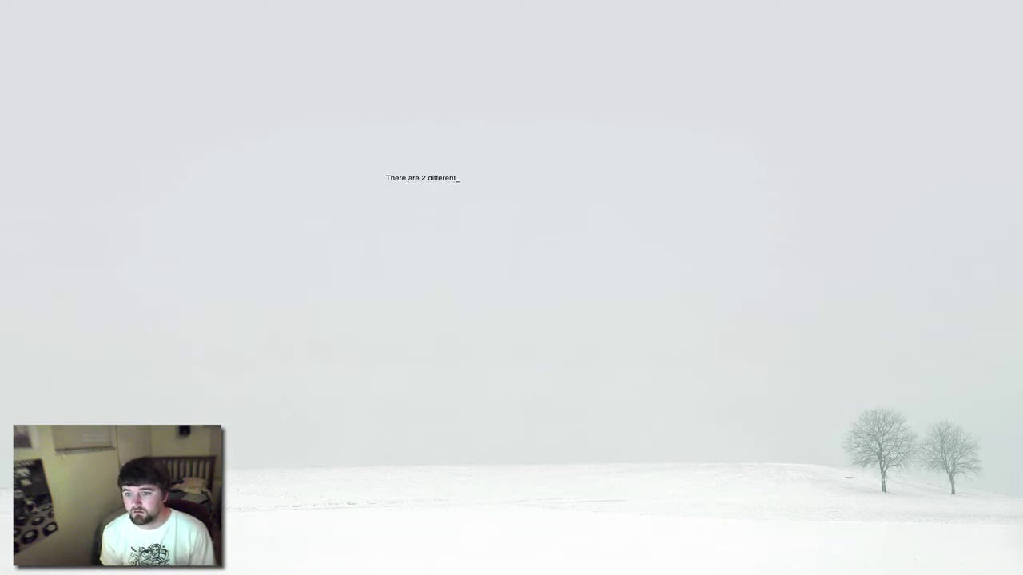
{"action": "type", "text": " types of Mac users. Those who use windows and"}
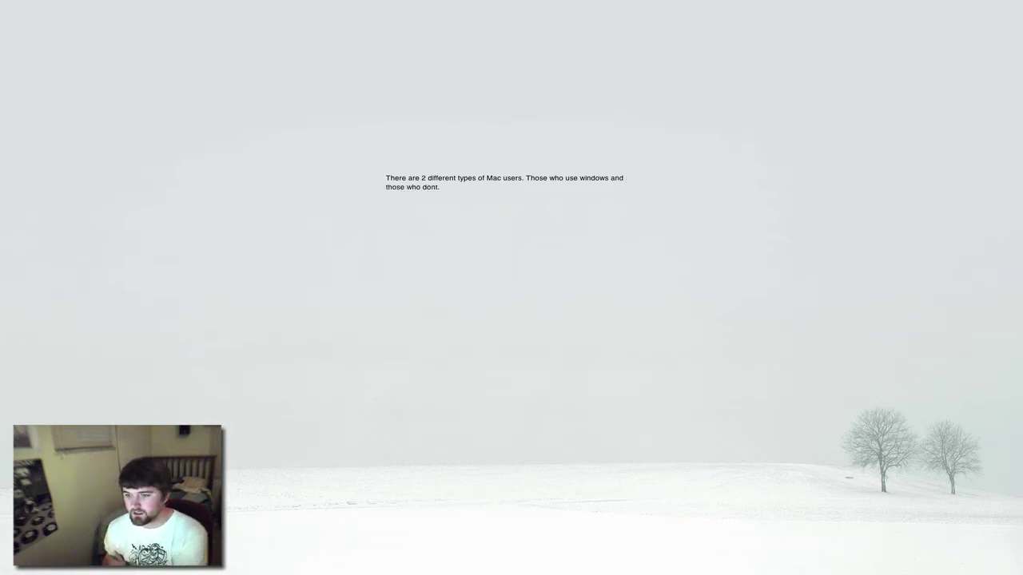
- Try the two alternative page backgrounds and switch back to the snowy landscape with trees
{"action": "mouse_move", "coordinate": [664, 222]}
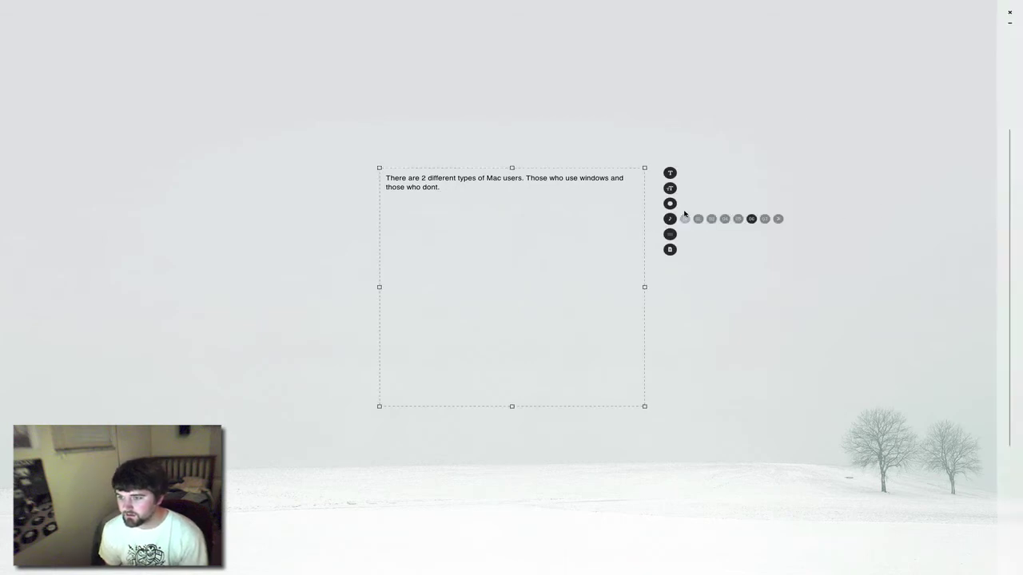
{"action": "left_click", "coordinate": [698, 204]}
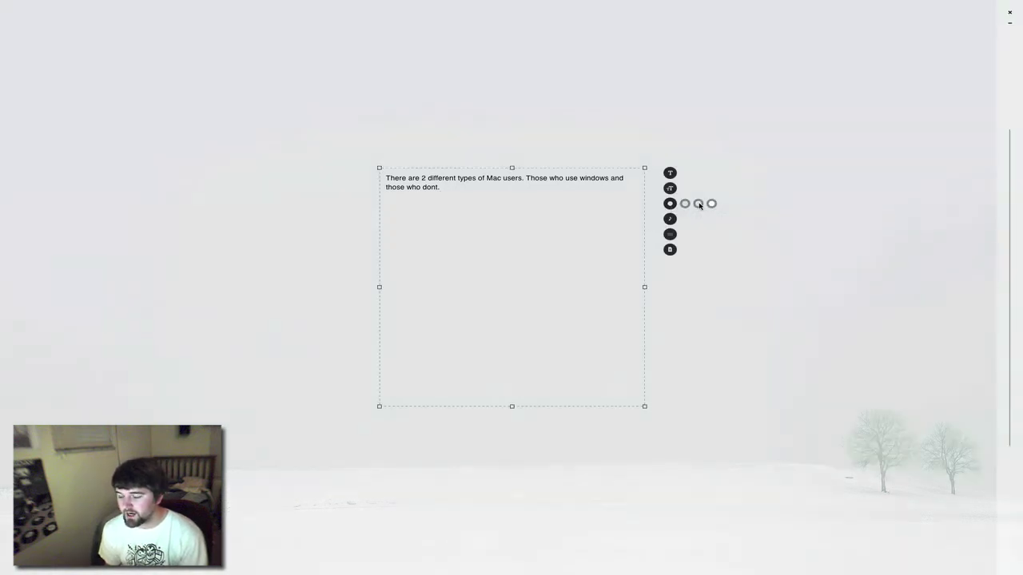
{"action": "left_click", "coordinate": [711, 204]}
{"action": "left_click", "coordinate": [711, 204]}
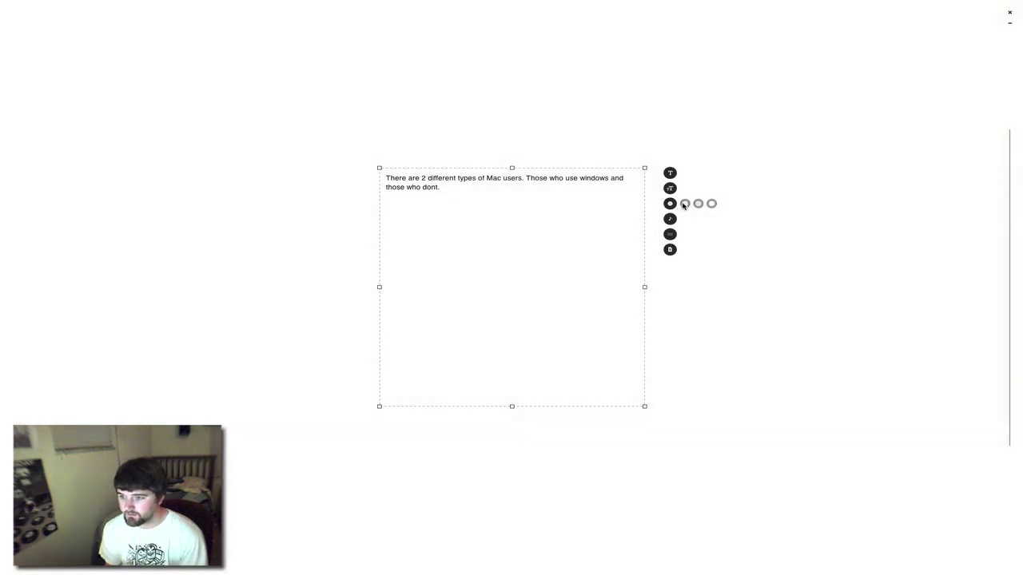
{"action": "left_click", "coordinate": [684, 204]}
- Select the second keystroke sound, test it with random letters after the sentence, and erase those letters
{"action": "mouse_move", "coordinate": [671, 220]}
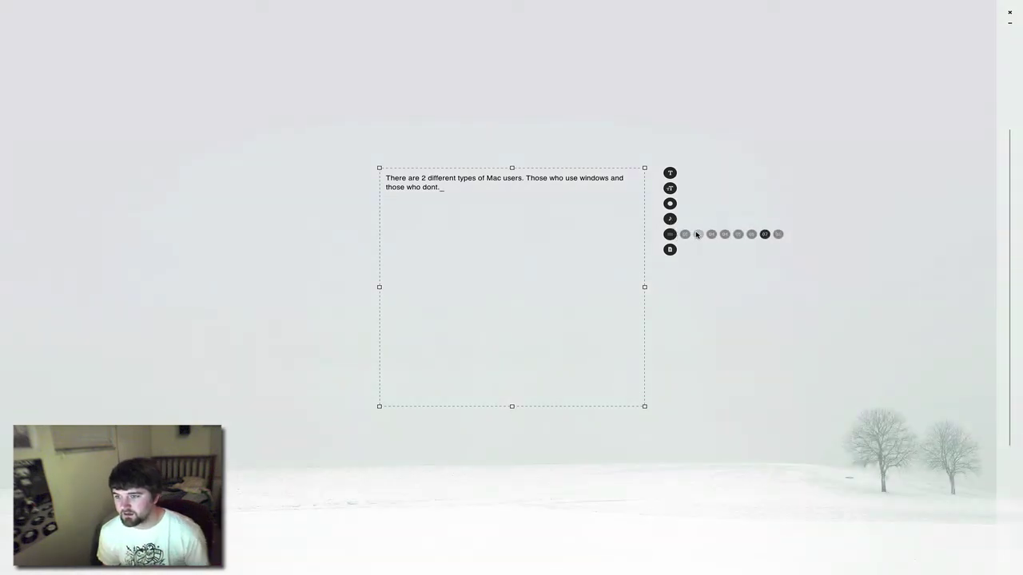
{"action": "left_click", "coordinate": [698, 234]}
{"action": "type", "text": "afasdfasdfasdfsadfdasfdfdddddddddddddddddddddddddddddddddddddddddddddddddadsfasdfasd"}
{"action": "key", "text": "BackSpace"}
{"action": "key", "text": "BackSpace"}
{"action": "key", "text": "BackSpace"}
{"action": "key", "text": "BackSpace"}
{"action": "key", "text": "BackSpace"}
{"action": "key", "text": "BackSpace"}
{"action": "key", "text": "BackSpace"}
{"action": "key", "text": "BackSpace"}
{"action": "key", "text": "BackSpace"}
{"action": "key", "text": "BackSpace"}
{"action": "key", "text": "BackSpace"}
{"action": "key", "text": "BackSpace"}
{"action": "key", "text": "BackSpace"}
{"action": "key", "text": "BackSpace"}
{"action": "key", "text": "BackSpace"}
{"action": "key", "text": "BackSpace"}
{"action": "key", "text": "BackSpace"}
{"action": "key", "text": "BackSpace"}
{"action": "key", "text": "BackSpace"}
{"action": "key", "text": "BackSpace"}
{"action": "key", "text": "BackSpace"}
{"action": "key", "text": "BackSpace"}
{"action": "key", "text": "BackSpace"}
{"action": "key", "text": "BackSpace"}
{"action": "key", "text": "BackSpace"}
{"action": "key", "text": "BackSpace"}
{"action": "key", "text": "BackSpace"}
{"action": "key", "text": "BackSpace"}
{"action": "key", "text": "BackSpace"}
{"action": "key", "text": "BackSpace"}
{"action": "key", "text": "BackSpace"}
{"action": "key", "text": "BackSpace"}
{"action": "key", "text": "BackSpace"}
{"action": "key", "text": "BackSpace"}
{"action": "key", "text": "BackSpace"}
{"action": "key", "text": "BackSpace"}
{"action": "key", "text": "BackSpace"}
{"action": "key", "text": "BackSpace"}
{"action": "key", "text": "BackSpace"}
{"action": "key", "text": "BackSpace"}
{"action": "key", "text": "BackSpace"}
{"action": "key", "text": "BackSpace"}
{"action": "key", "text": "BackSpace"}
{"action": "key", "text": "BackSpace"}
{"action": "key", "text": "BackSpace"}
{"action": "key", "text": "BackSpace"}
{"action": "key", "text": "BackSpace"}
{"action": "key", "text": "BackSpace"}
{"action": "key", "text": "BackSpace"}
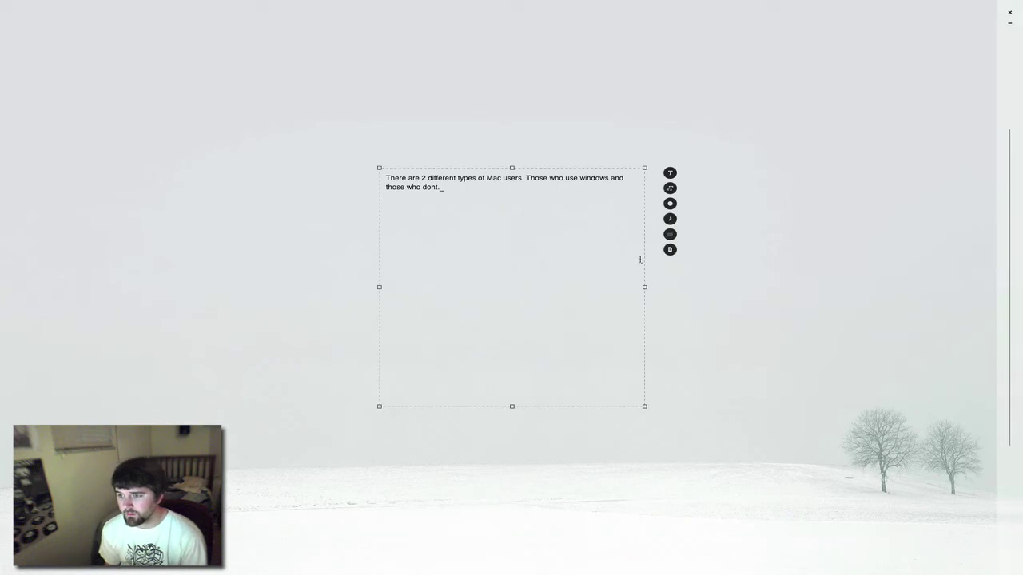
- Quit OmmWriter without saving the document
{"action": "mouse_move", "coordinate": [669, 250]}
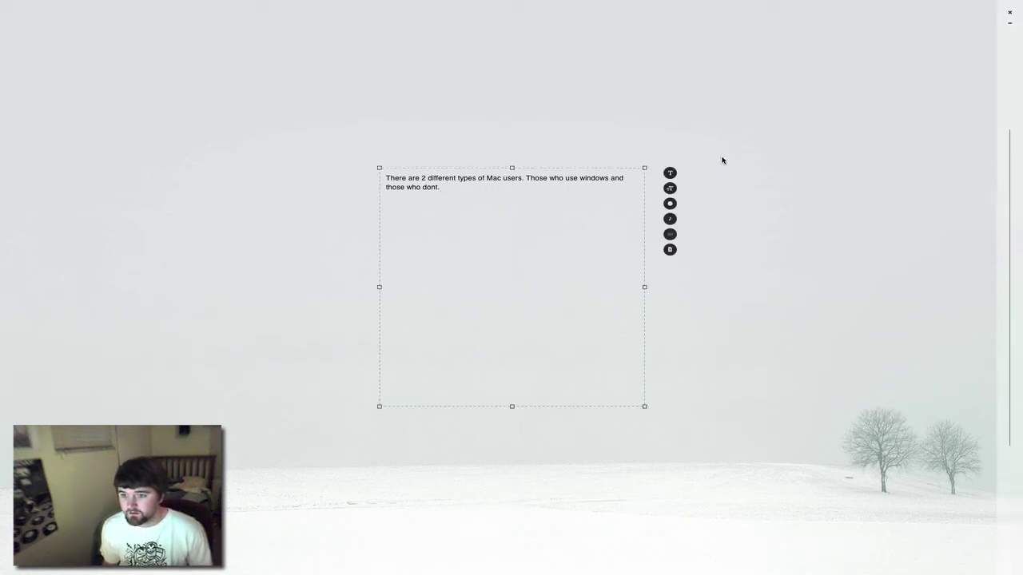
{"action": "key", "text": "super+q"}
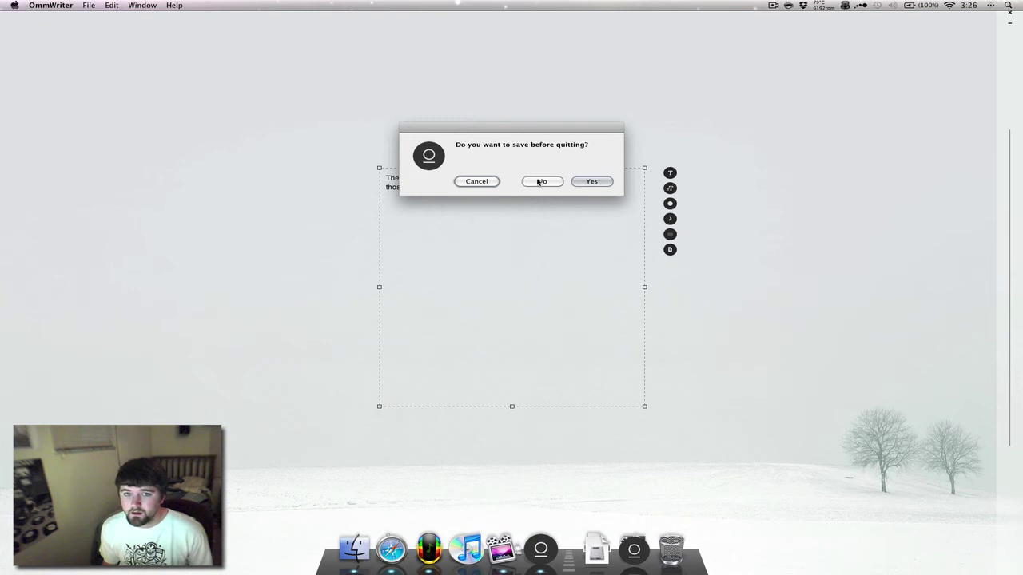
{"action": "left_click", "coordinate": [532, 182]}
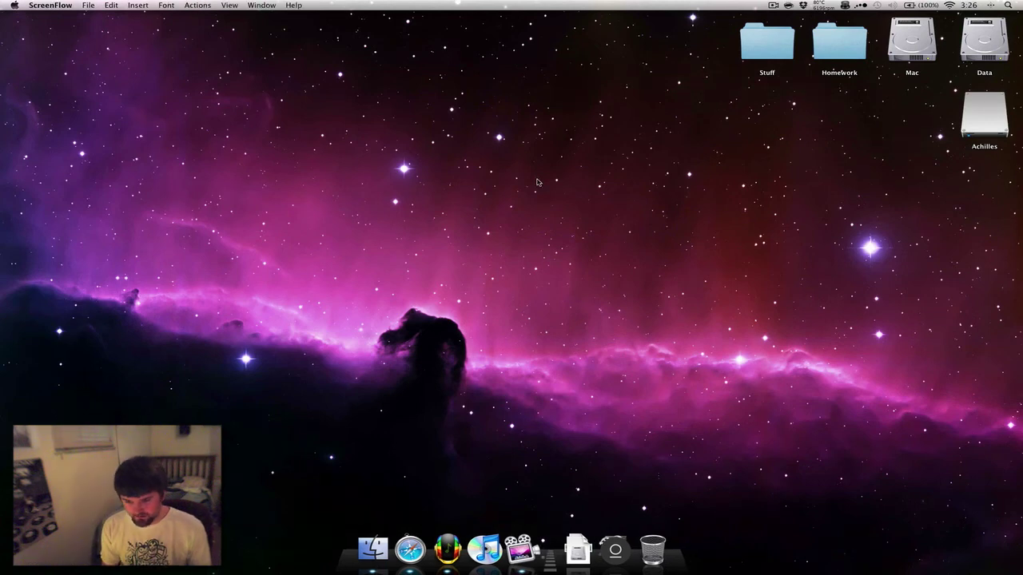
- Find WriteRoom by searching for "wr" in the application launcher and open it
{"action": "key", "text": "ctrl+space"}
{"action": "type", "text": "wr"}
{"action": "key", "text": "Return"}
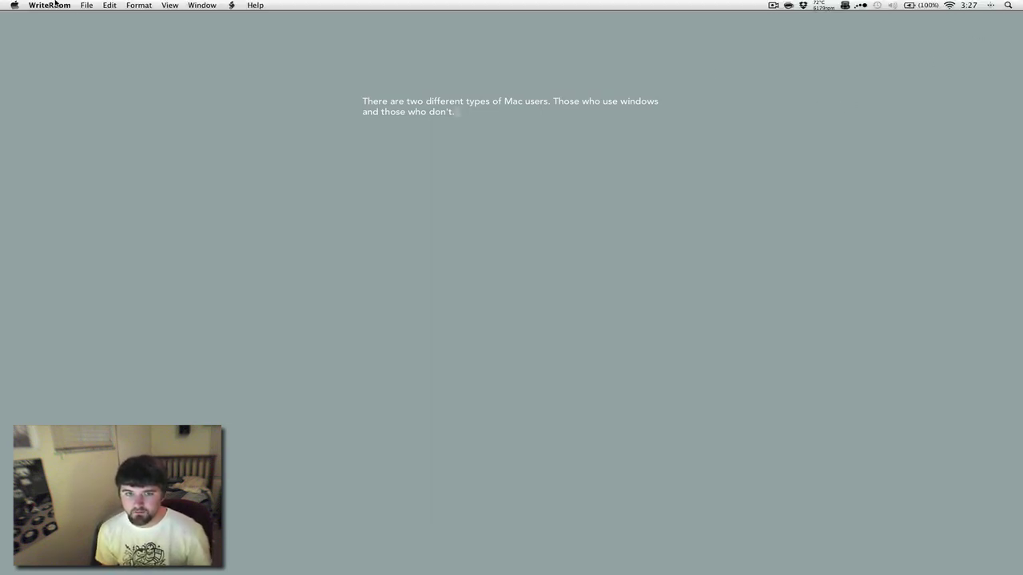
- Open the WriteRoom preferences and review the General, Text Editing, Full Screen and Edit in WR settings
{"action": "left_click", "coordinate": [56, 4]}
{"action": "left_click", "coordinate": [56, 29]}
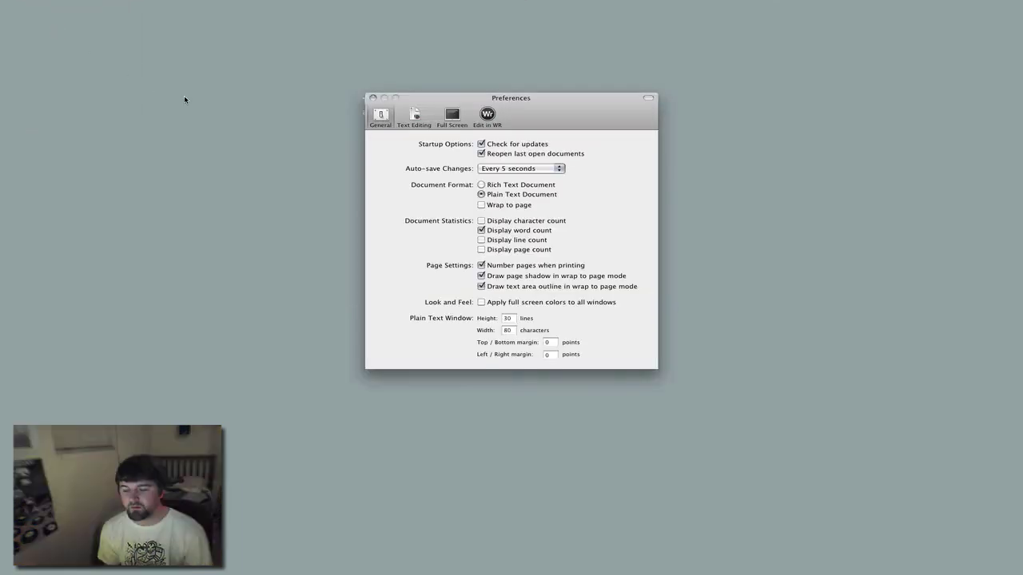
{"action": "left_click", "coordinate": [421, 126]}
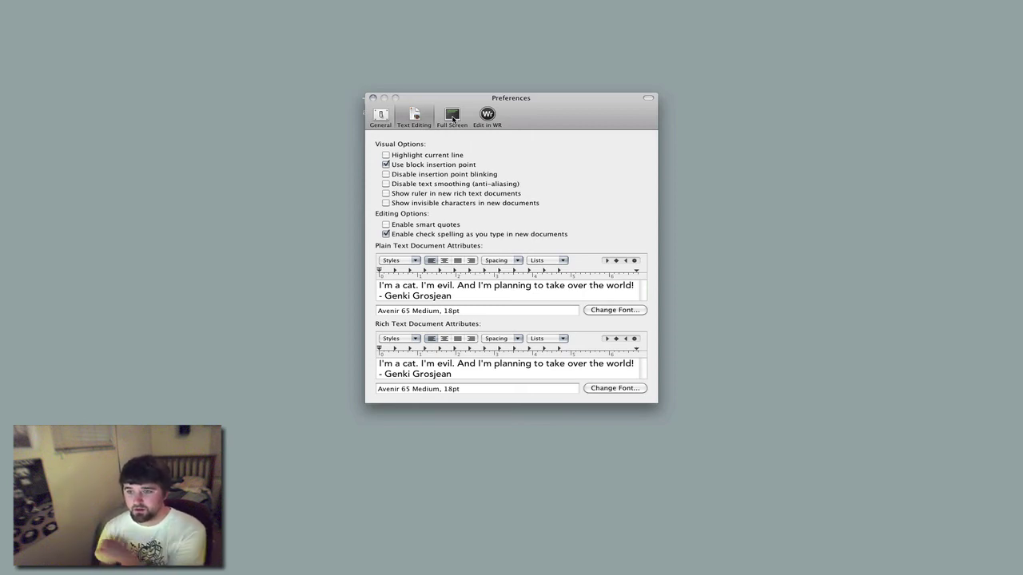
{"action": "left_click", "coordinate": [453, 119]}
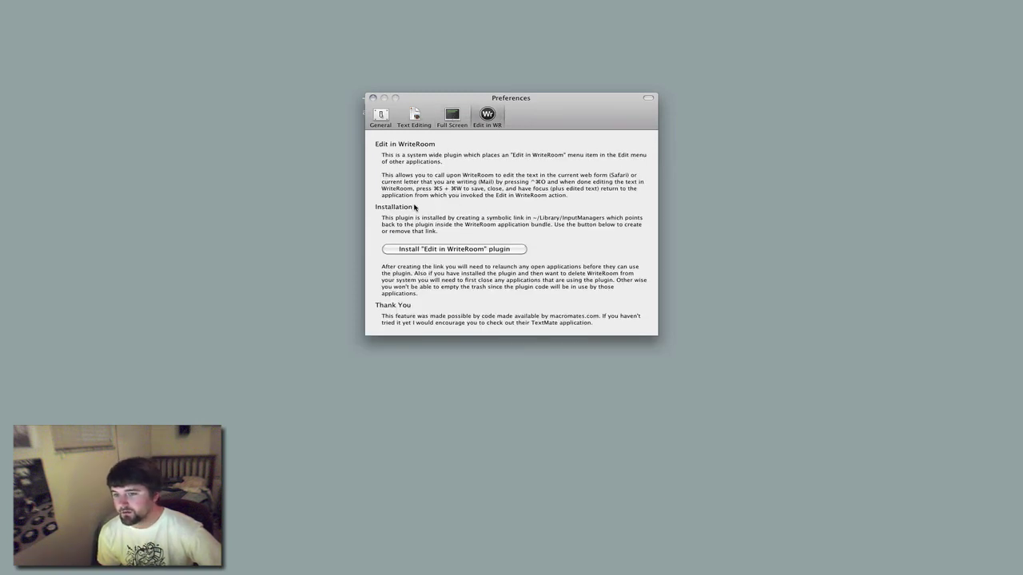
{"action": "left_click", "coordinate": [381, 118]}
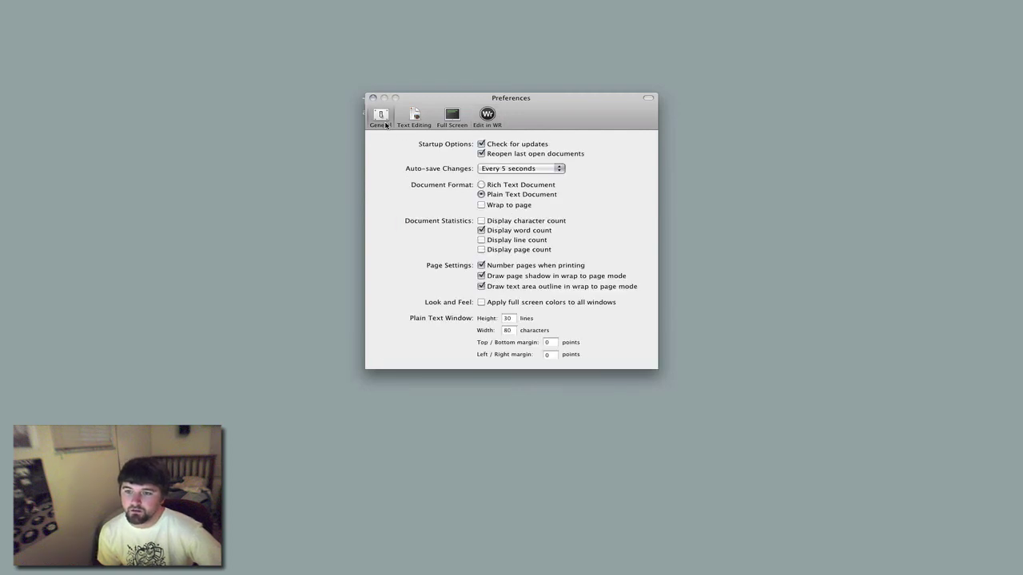